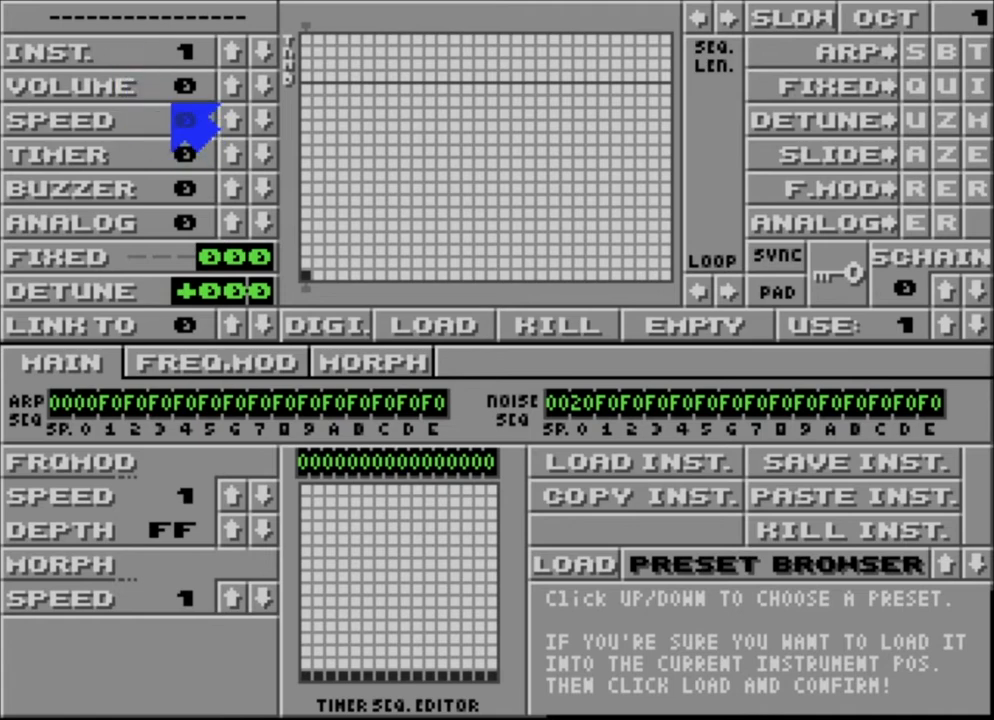
Step the INST number up and down until the editor shows instrument 5.
click(228, 49)
click(232, 48)
click(232, 48)
click(232, 48)
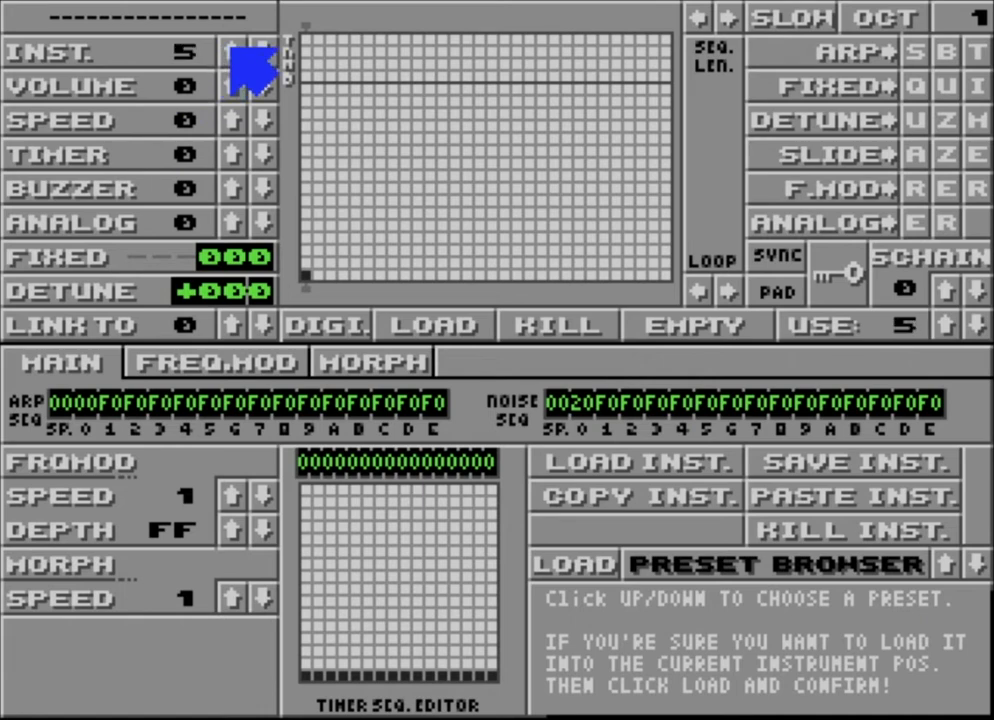
click(258, 50)
click(258, 50)
click(258, 50)
click(258, 50)
click(258, 50)
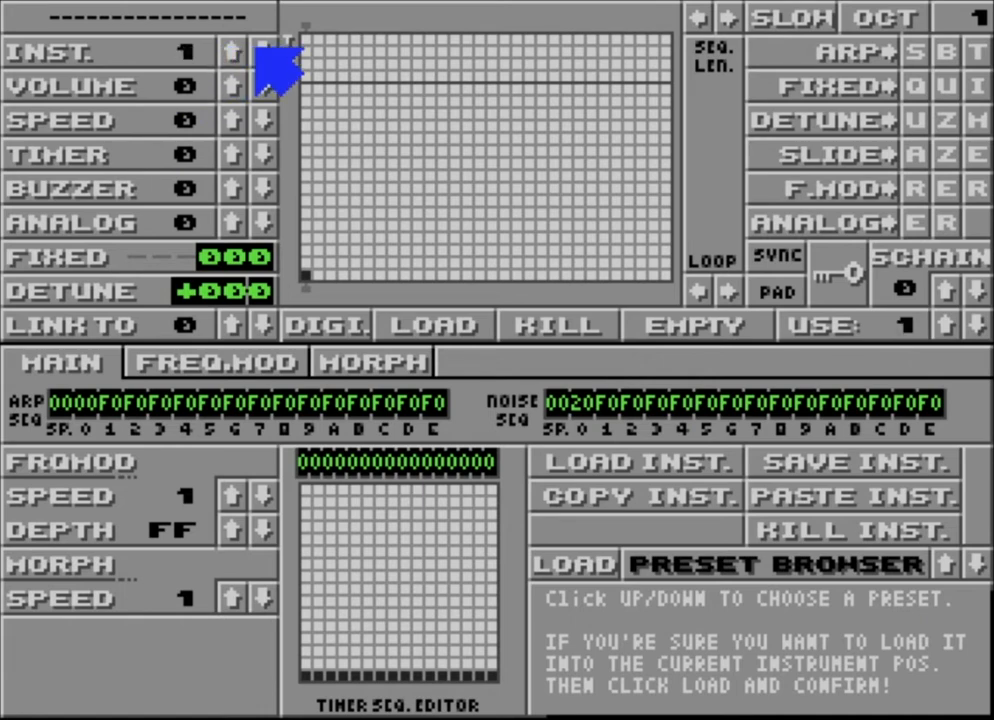
click(232, 50)
click(232, 50)
click(232, 50)
click(232, 50)
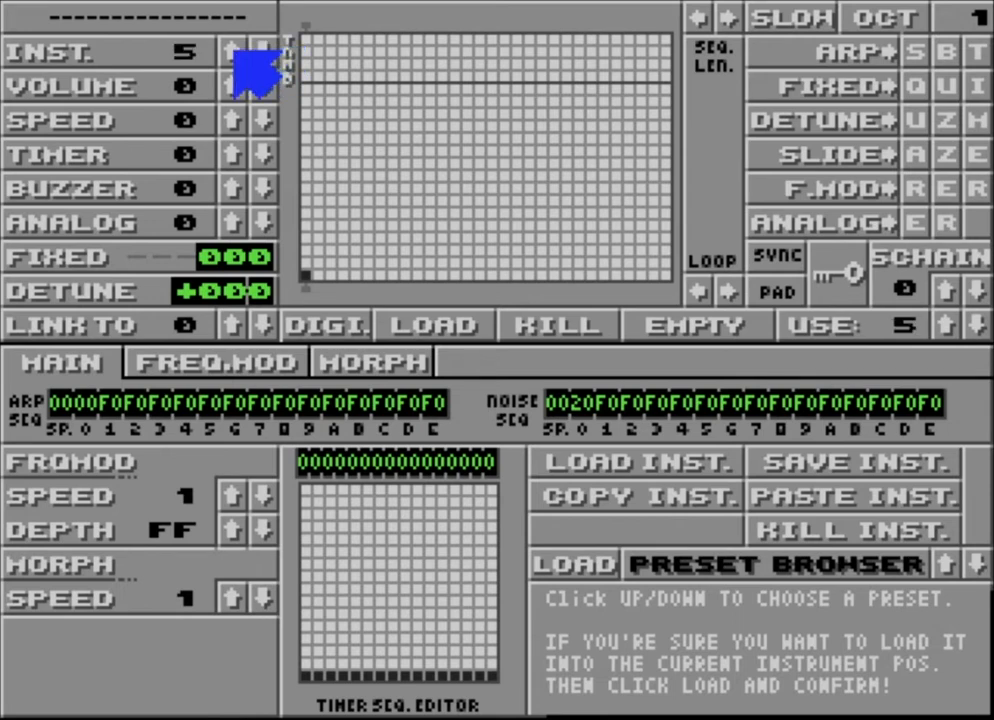
click(255, 50)
click(255, 50)
click(255, 50)
click(255, 50)
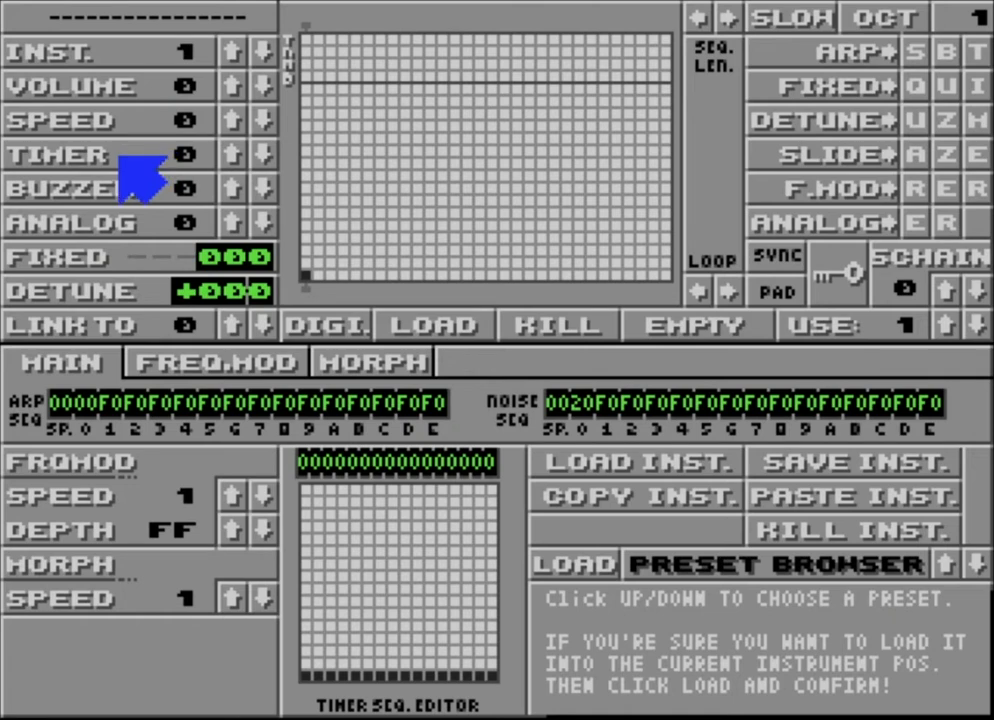
click(230, 62)
click(230, 62)
click(230, 62)
click(230, 62)
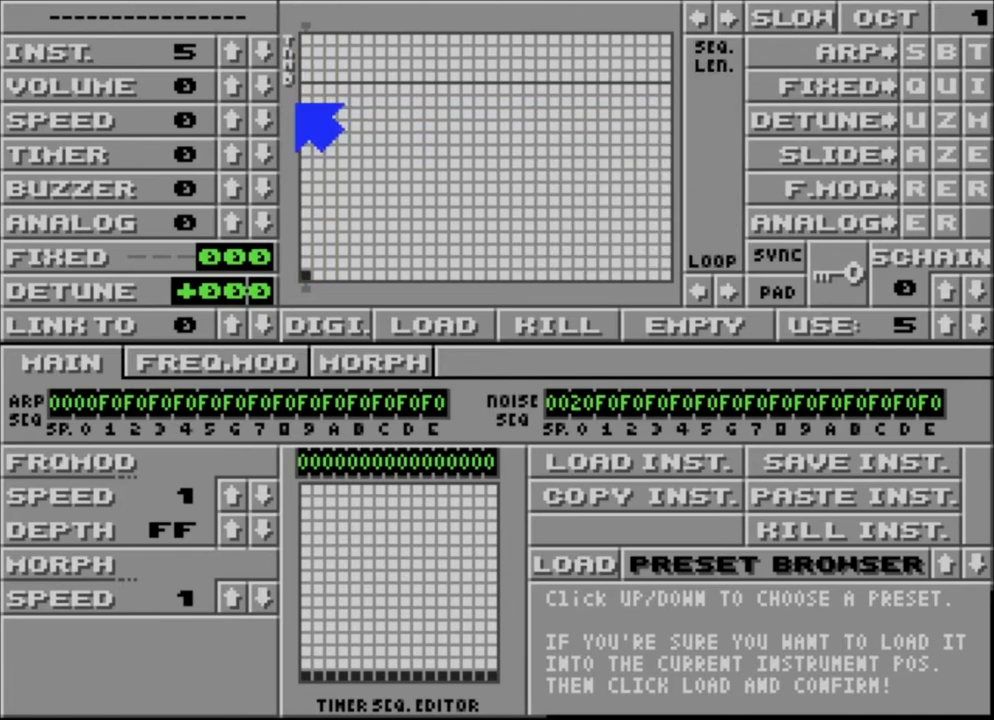
Draw a descending full-to-zero volume ramp on the amp grid and adjust its sequence length.
mouse_move(305, 88)
mouse_down()
mouse_move(351, 122)
mouse_move(418, 200)
mouse_move(455, 275)
mouse_up()
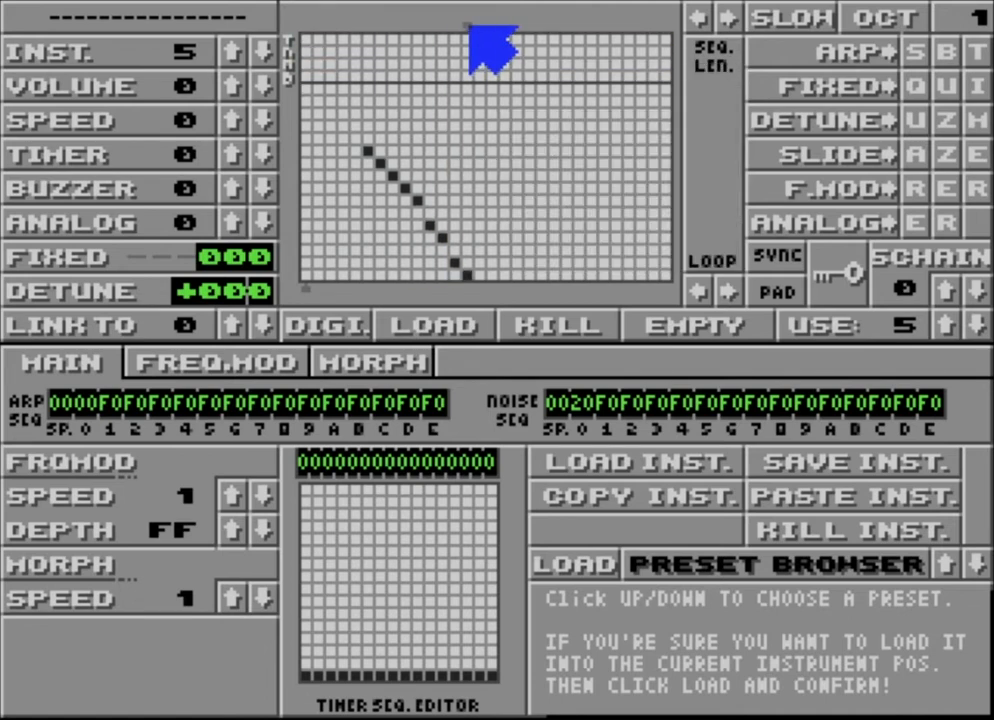
mouse_move(469, 26)
mouse_down()
mouse_move(346, 24)
mouse_move(476, 40)
mouse_move(475, 27)
mouse_move(466, 38)
mouse_move(418, 38)
mouse_move(484, 13)
mouse_move(577, 15)
mouse_move(484, 7)
mouse_move(462, 20)
mouse_up()
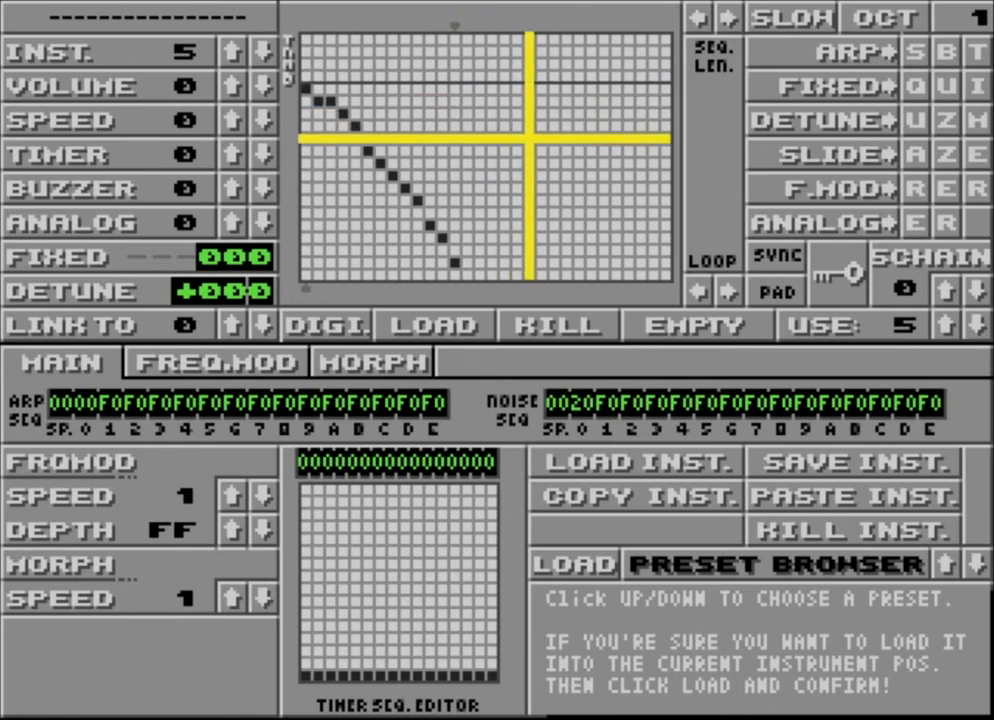
click(464, 24)
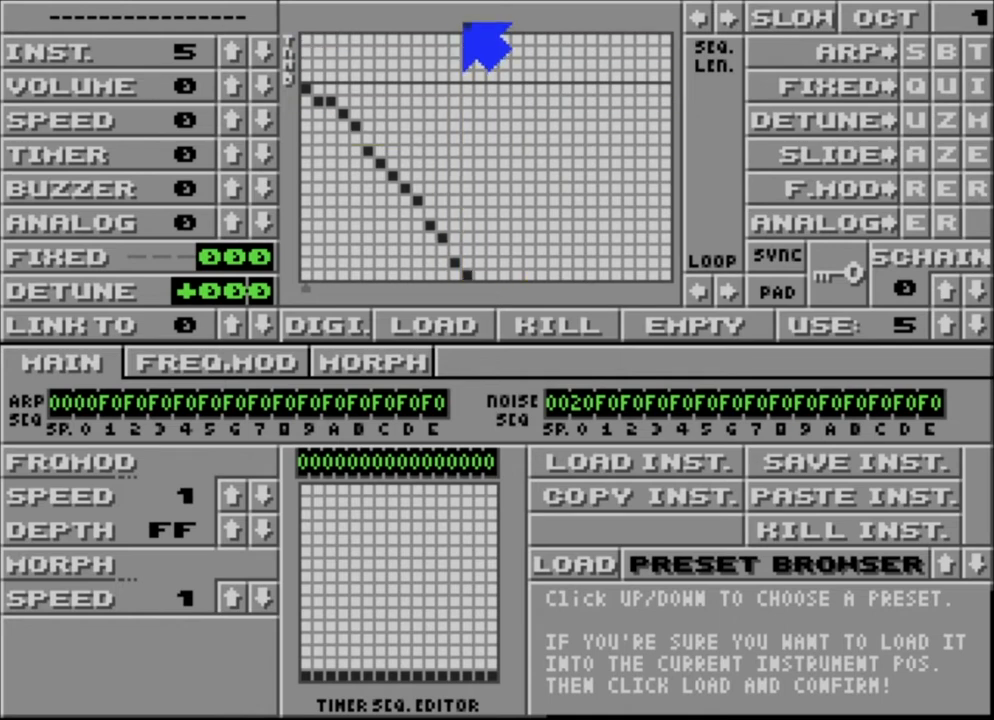
click(726, 16)
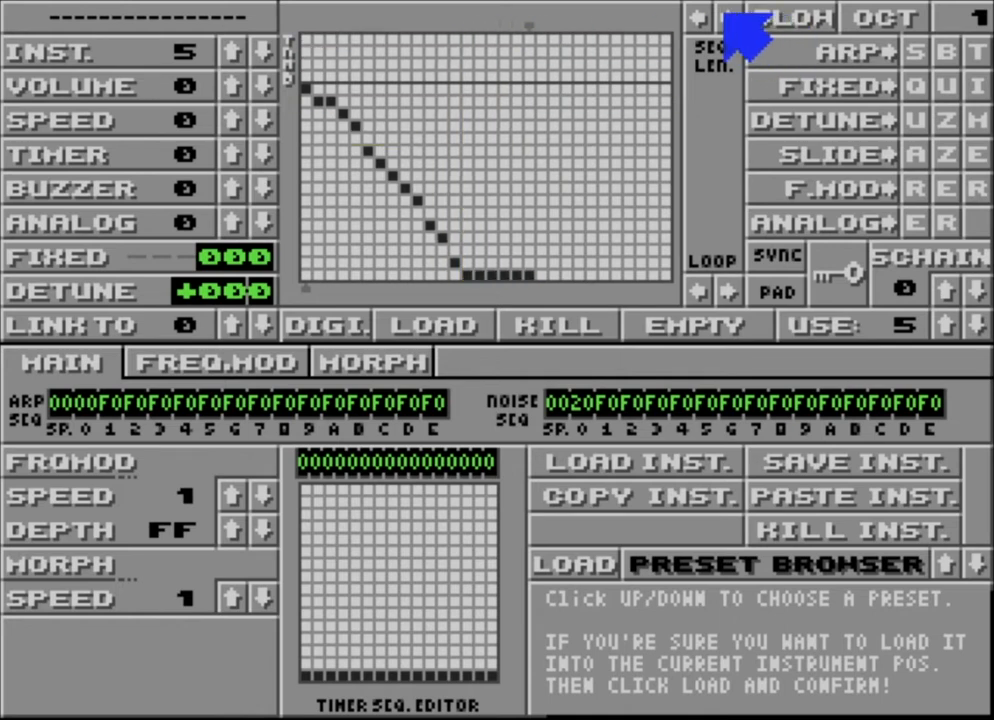
click(698, 16)
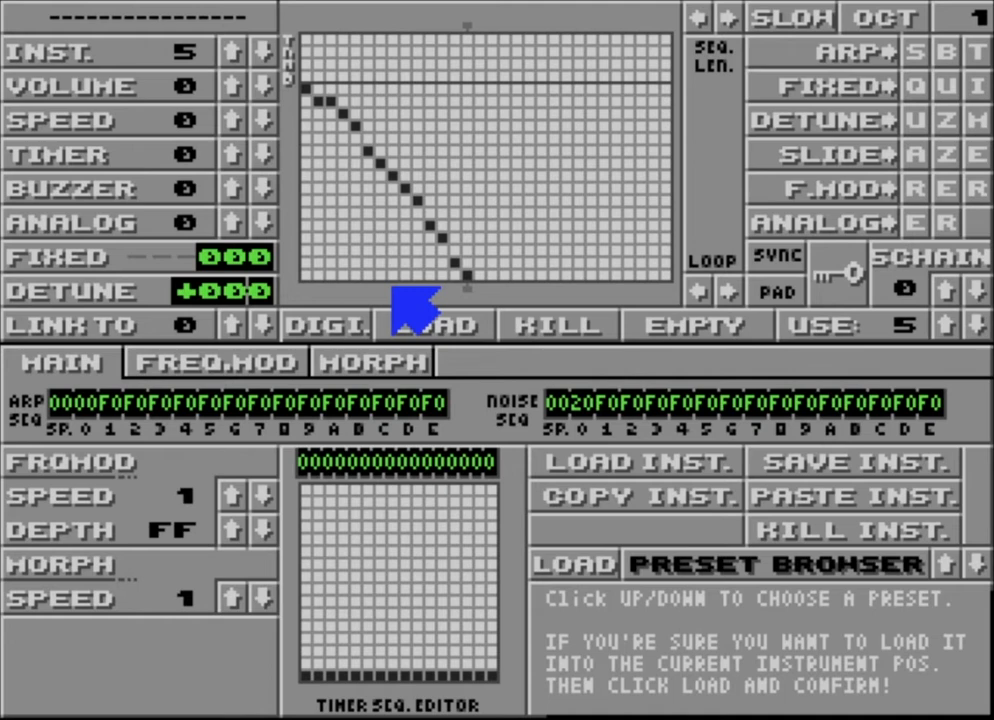
Raise the envelope speed to 4 and lower the keyboard octave to 0.
click(232, 120)
click(232, 120)
click(232, 120)
click(232, 120)
key(F1)
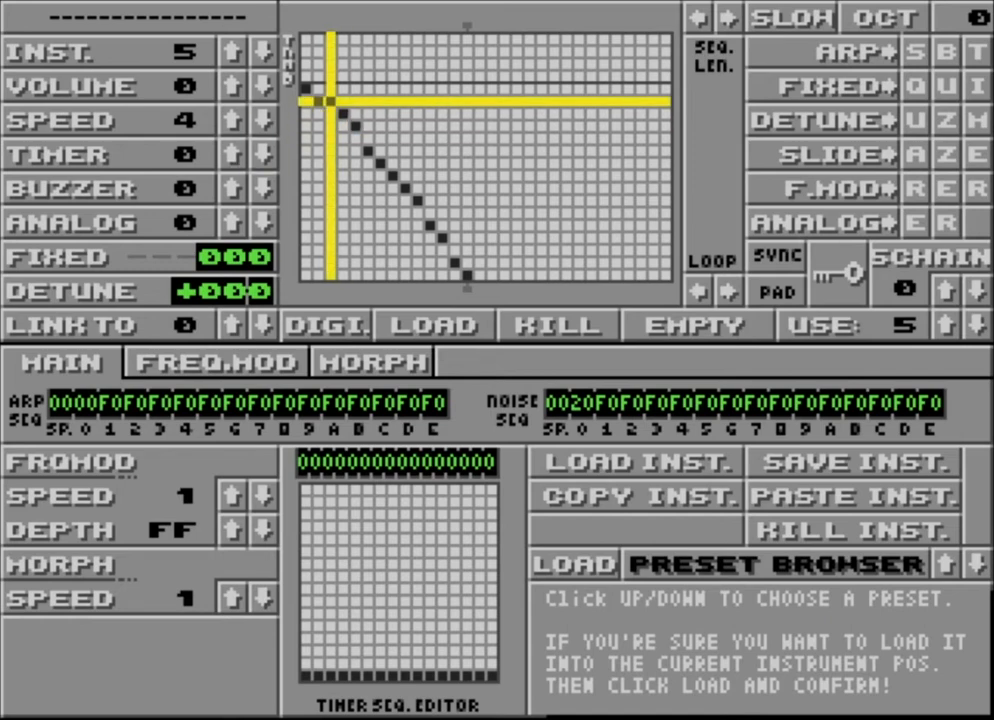
Reshape the envelope points, then cut the volume sequence back to a single step.
mouse_move(331, 102)
mouse_down()
mouse_move(368, 162)
mouse_move(444, 235)
mouse_move(443, 263)
mouse_up()
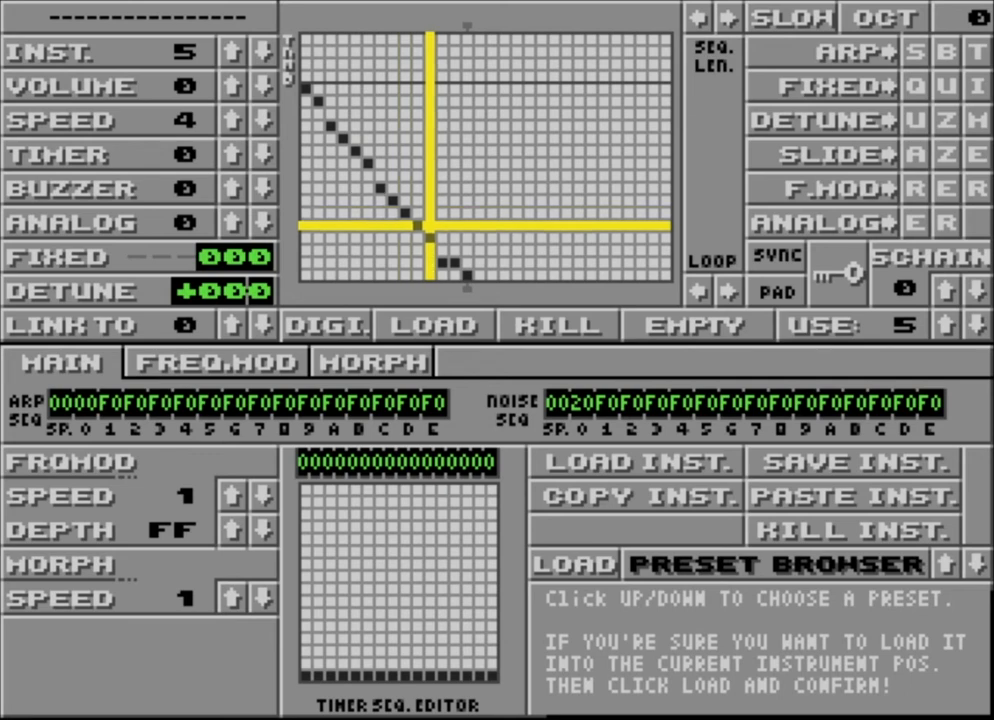
mouse_move(443, 225)
mouse_down()
mouse_move(443, 212)
mouse_move(467, 212)
mouse_up()
click(467, 200)
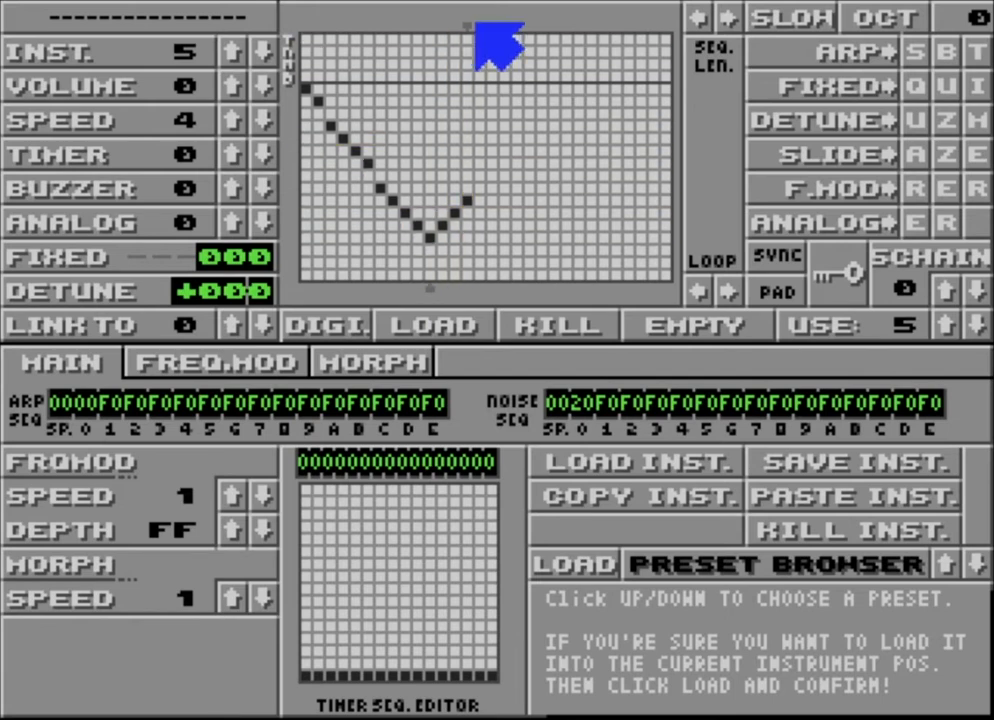
drag(475, 23, 500, 24)
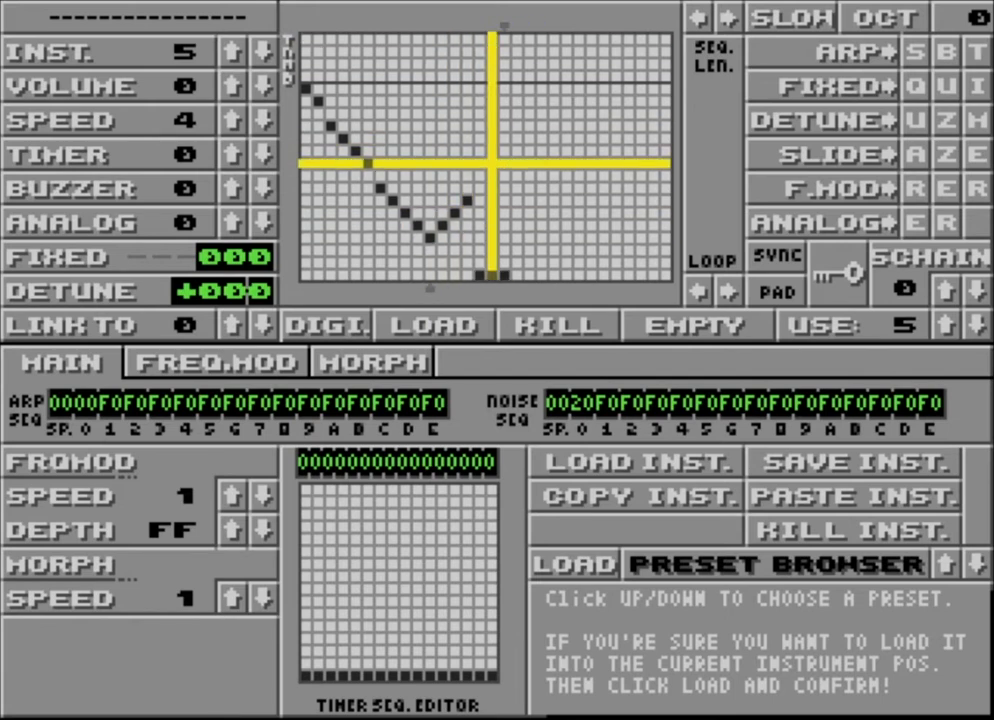
click(482, 212)
click(492, 237)
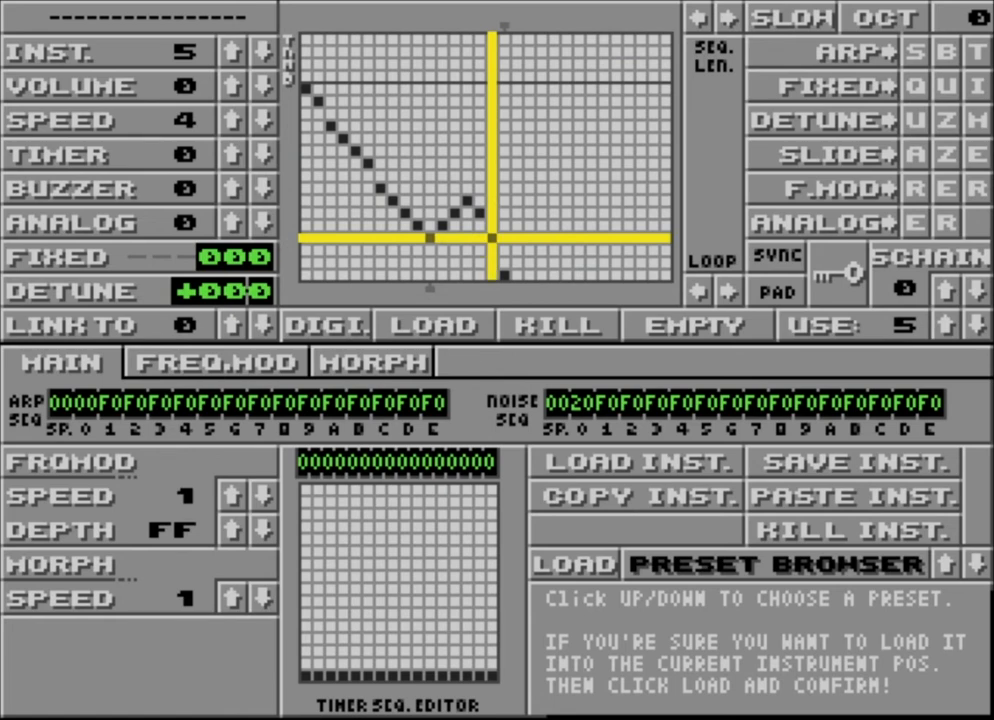
click(505, 249)
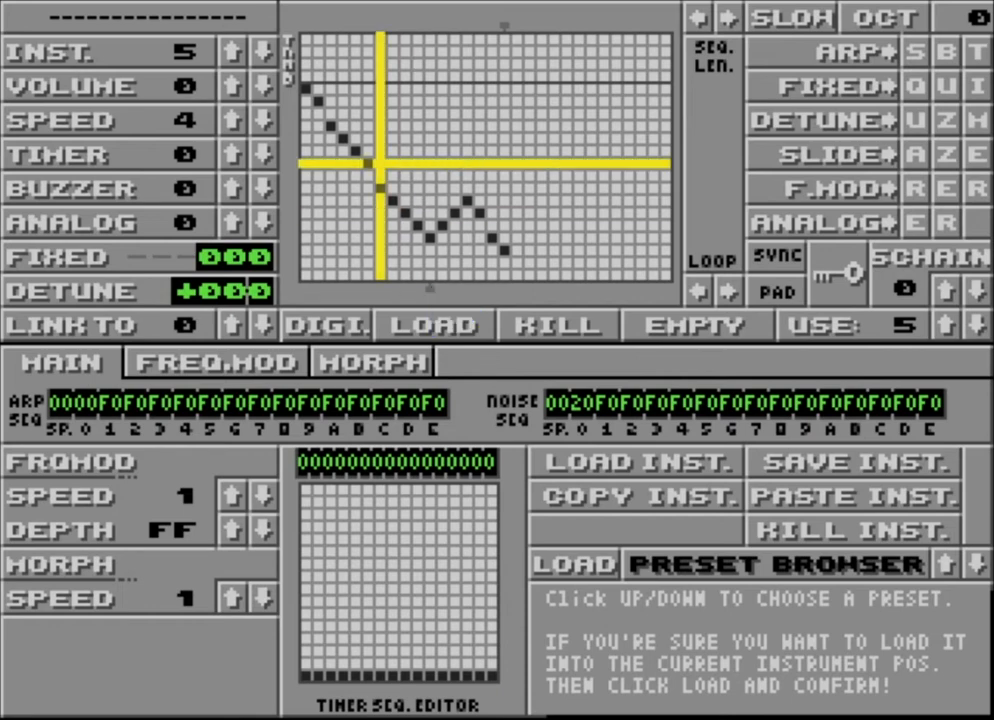
click(306, 24)
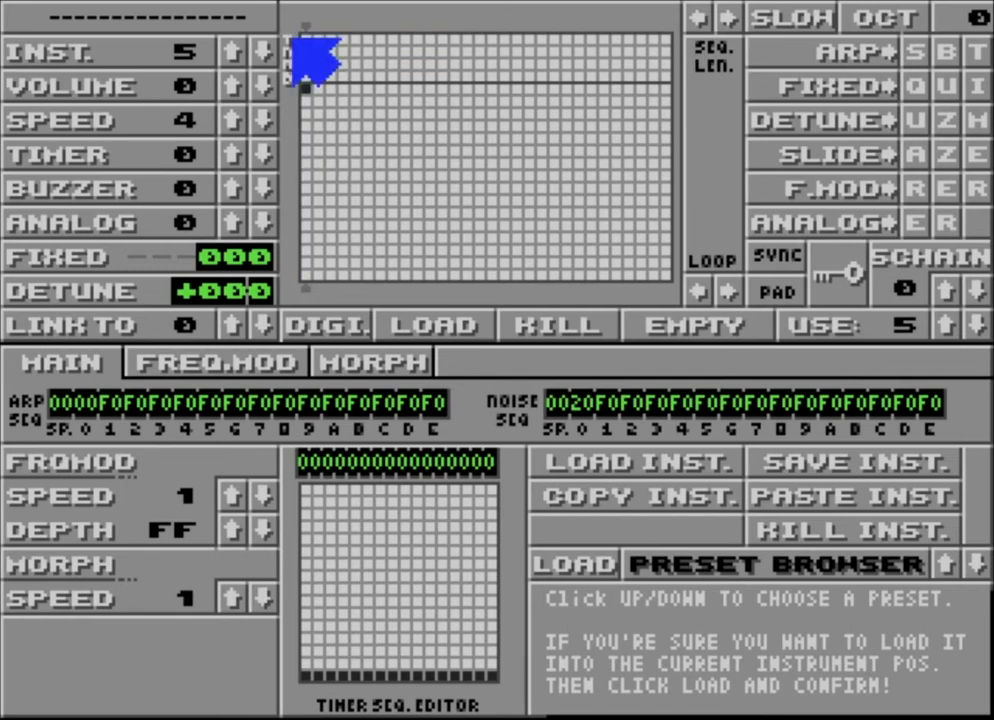
Draw a new falling volume ramp, then move the sequence-length marker to the first column.
drag(318, 28, 392, 22)
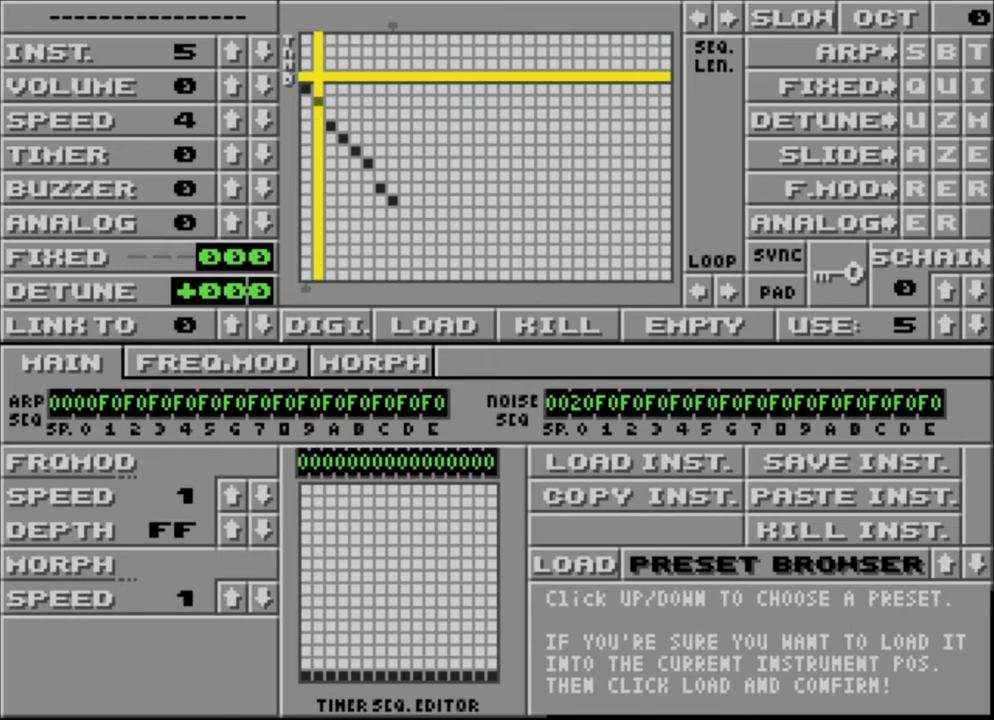
click(306, 22)
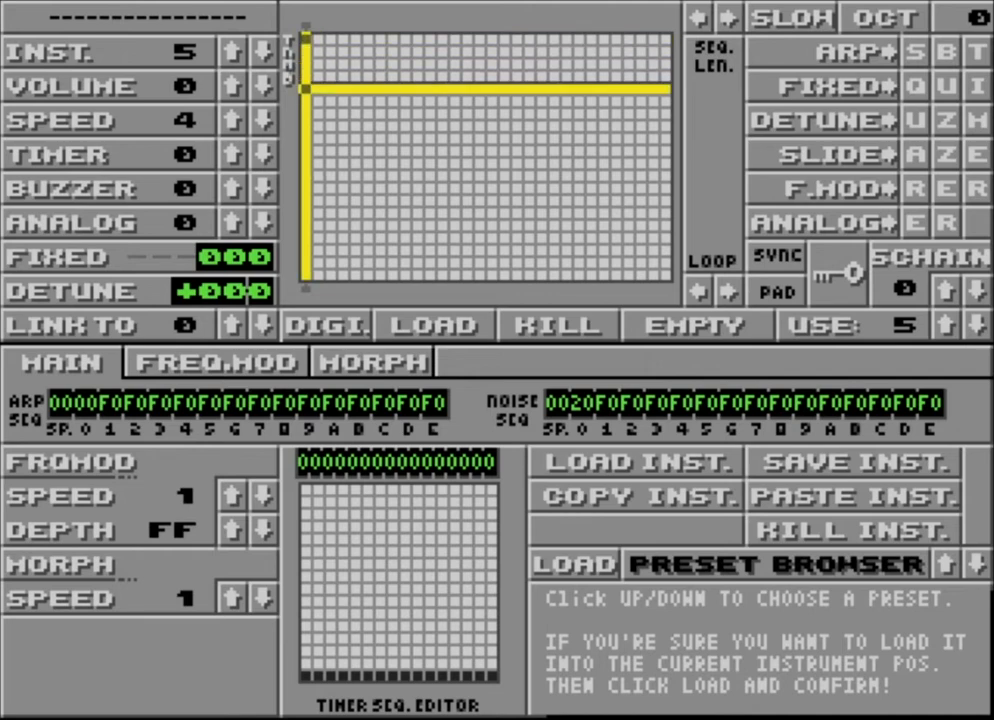
Set the instrument timer to 1 and enable it on envelope step 0.
click(235, 157)
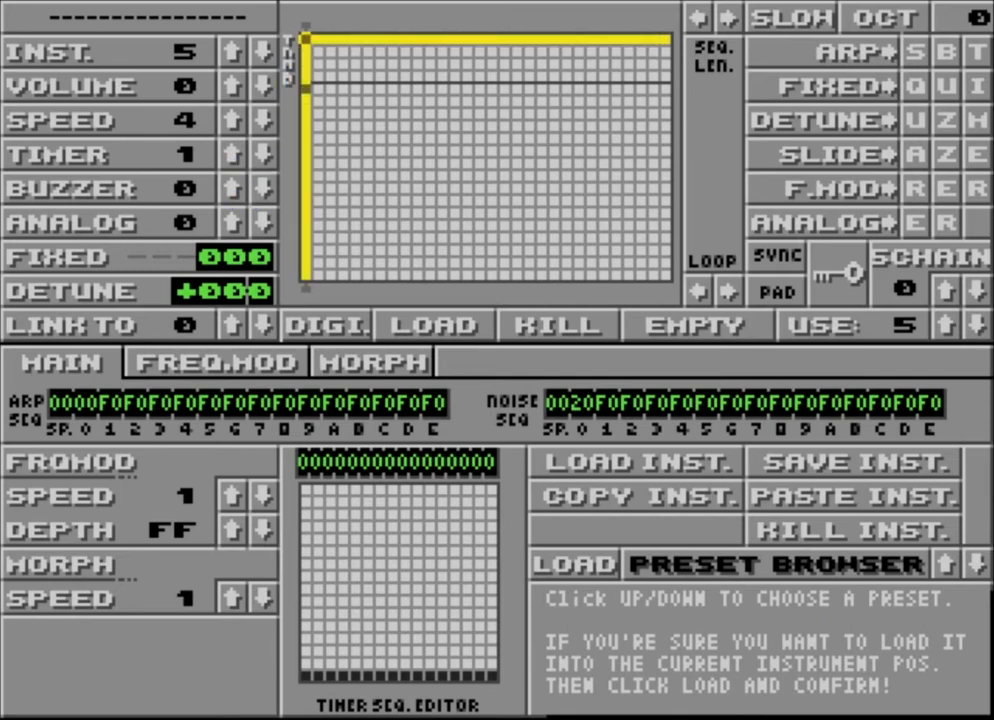
click(262, 153)
click(238, 157)
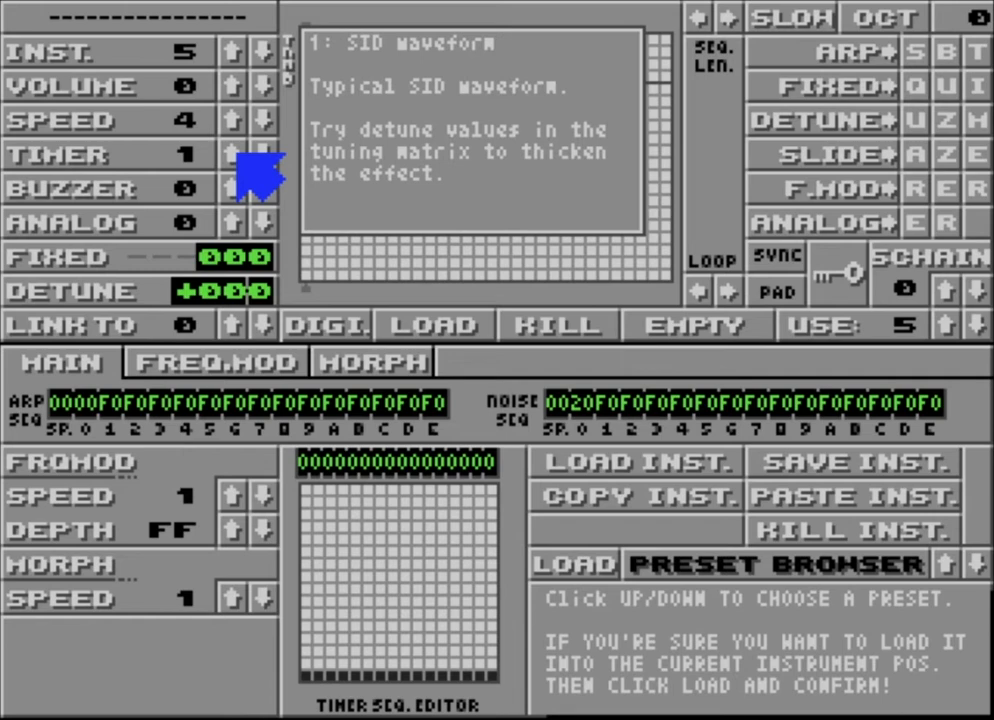
click(305, 40)
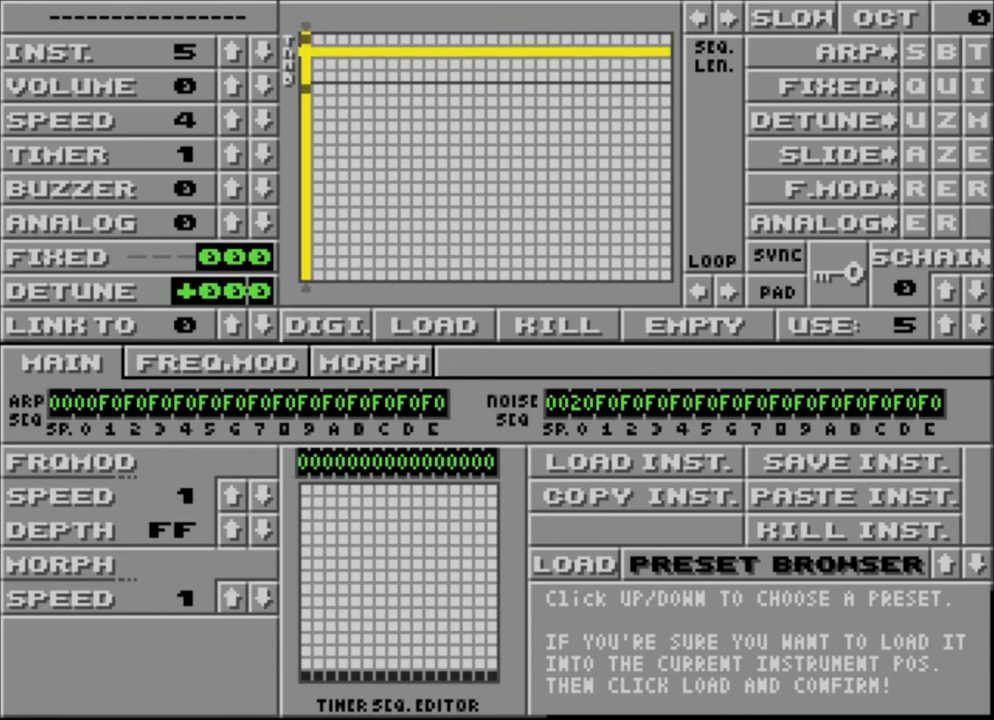
Reset the timer to 0, add a second volume step, and toggle a flag on step 0.
click(262, 152)
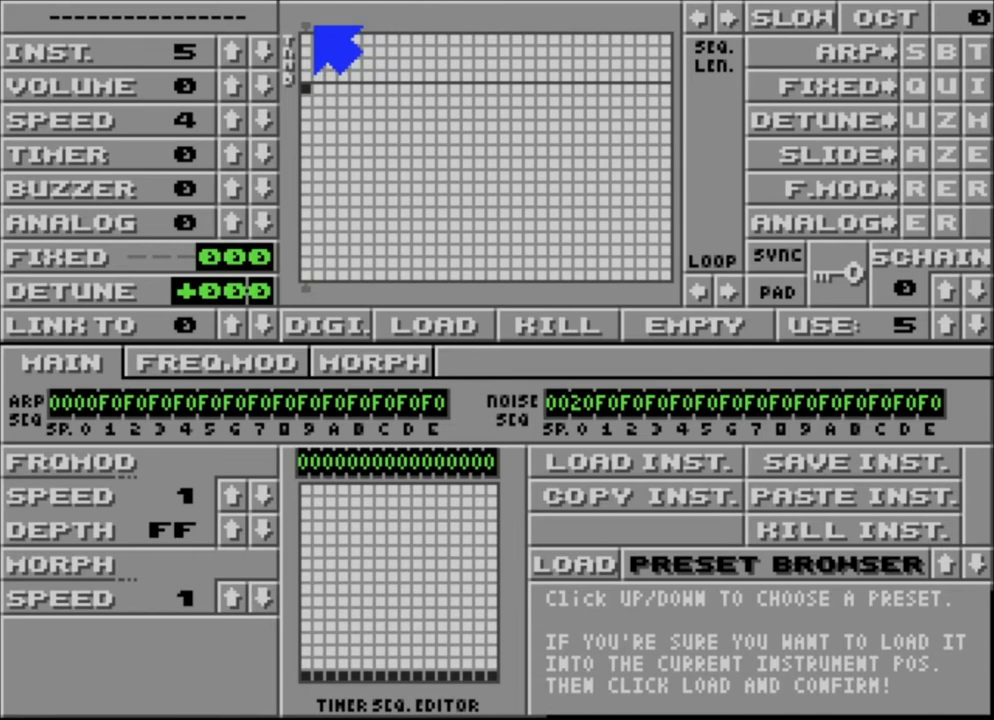
click(314, 27)
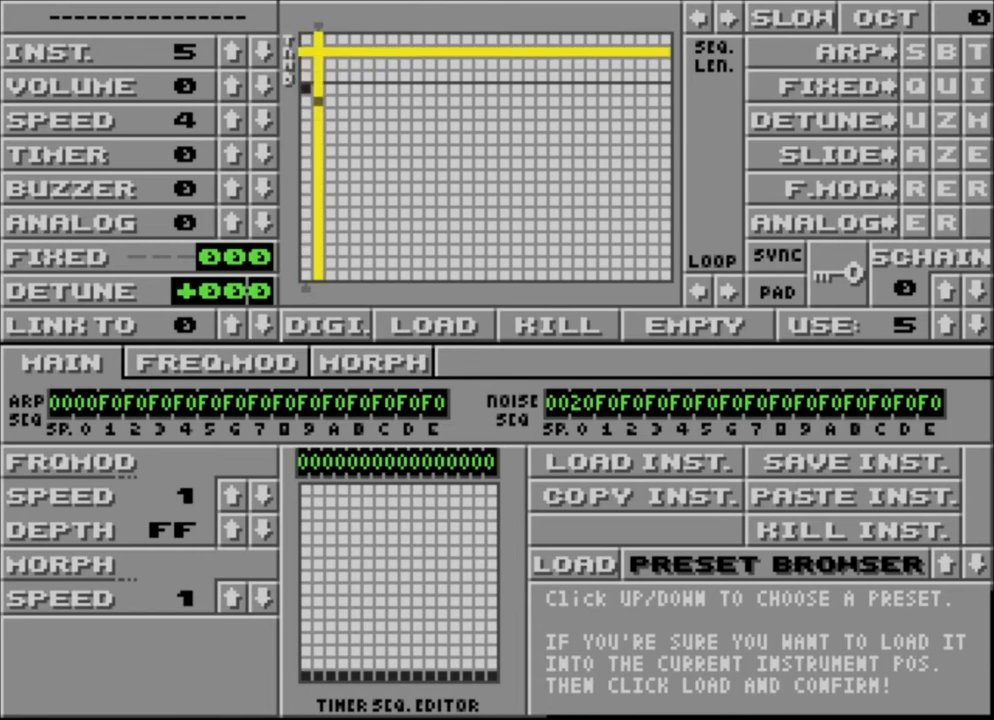
click(305, 50)
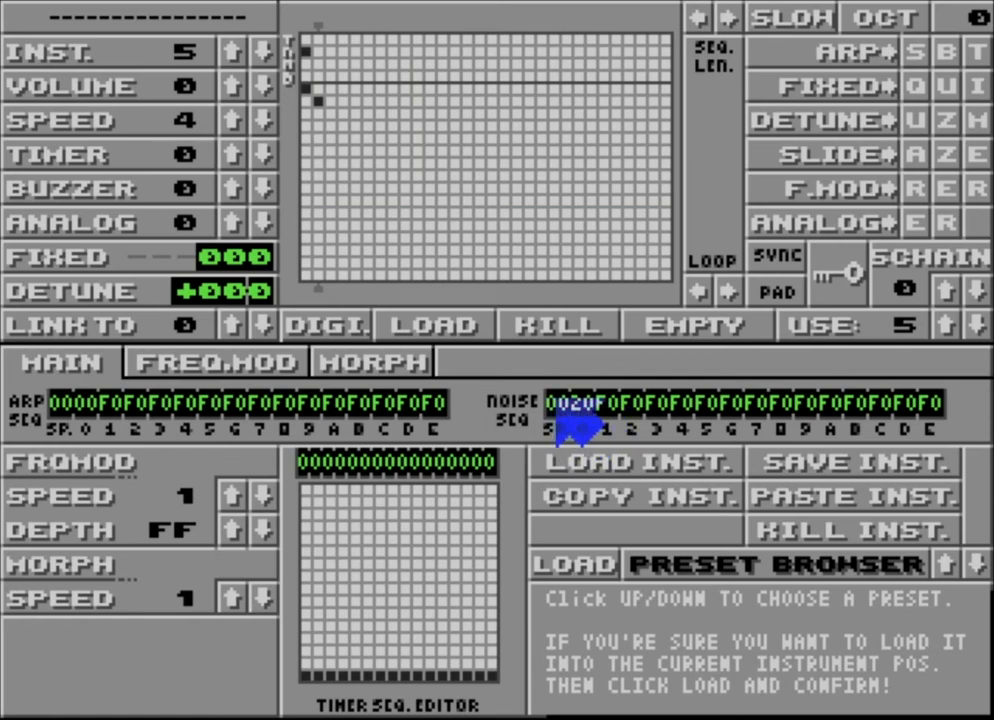
mouse_move(558, 420)
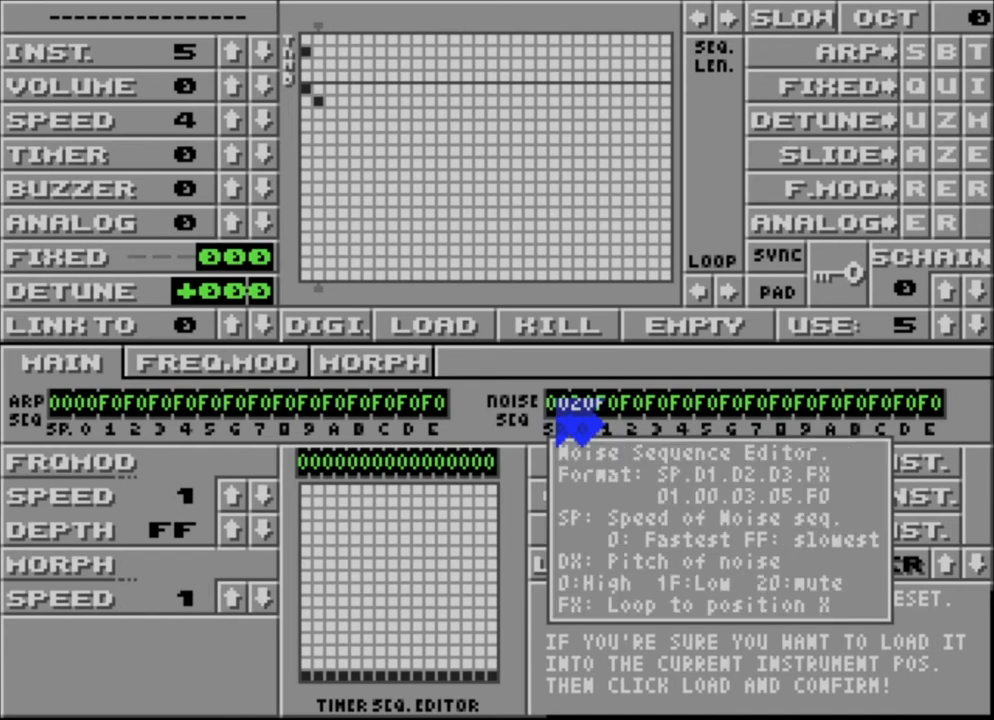
click(557, 408)
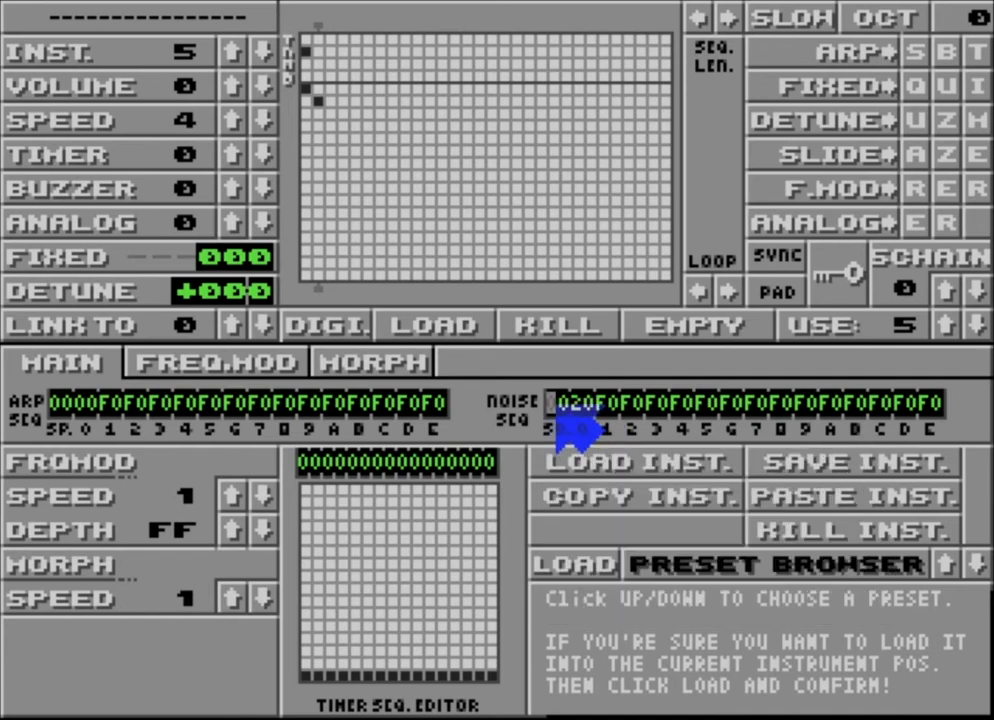
key(Right)
key(Right)
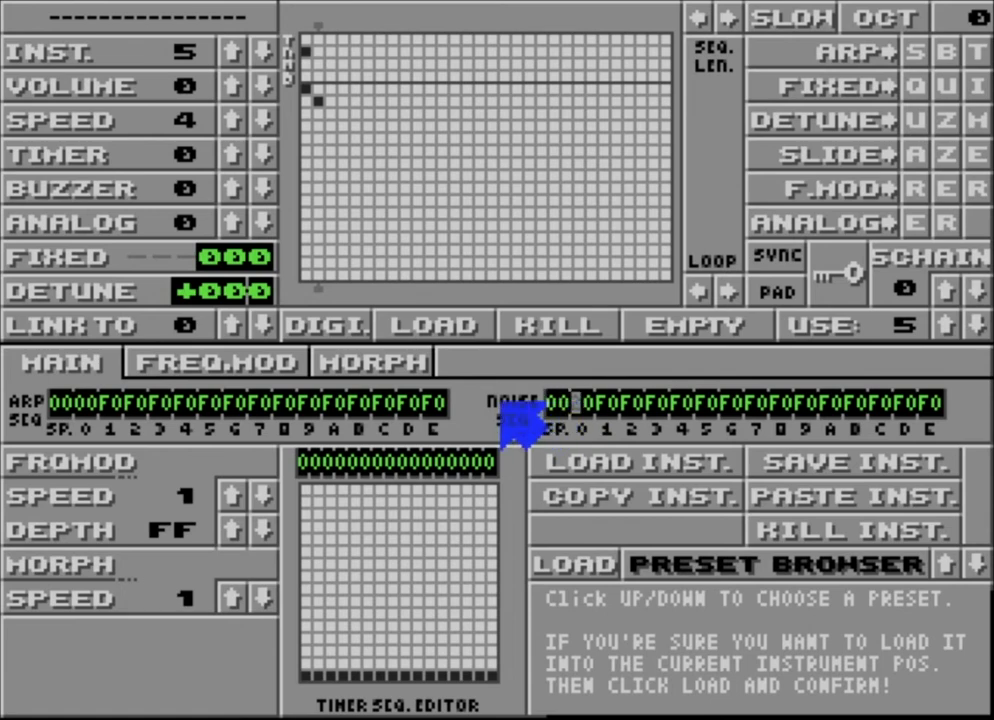
text(2)
text(2)
key(Right)
key(Right)
key(Right)
key(Right)
key(Right)
key(Right)
key(Right)
key(Right)
key(Right)
key(Right)
key(Right)
key(Right)
key(Right)
key(Right)
key(Right)
key(Right)
key(Right)
key(Right)
key(Right)
key(Right)
key(Right)
key(Right)
key(Right)
key(Right)
key(Right)
key(Right)
key(Right)
key(Left)
key(Left)
key(Left)
key(Left)
key(Left)
key(Left)
key(Left)
key(Left)
key(Left)
key(Left)
key(Left)
key(Left)
key(Left)
key(Left)
key(Left)
key(Left)
key(Left)
key(Left)
key(Left)
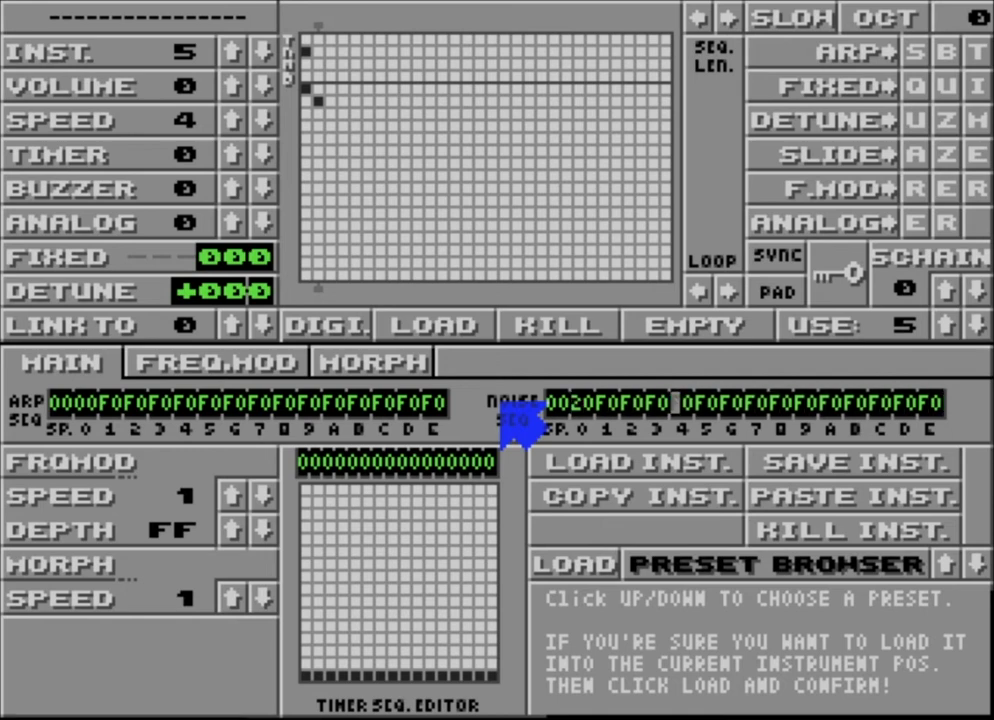
key(Left)
key(Left)
key(Left)
key(Left)
key(Left)
key(Left)
key(Left)
key(Left)
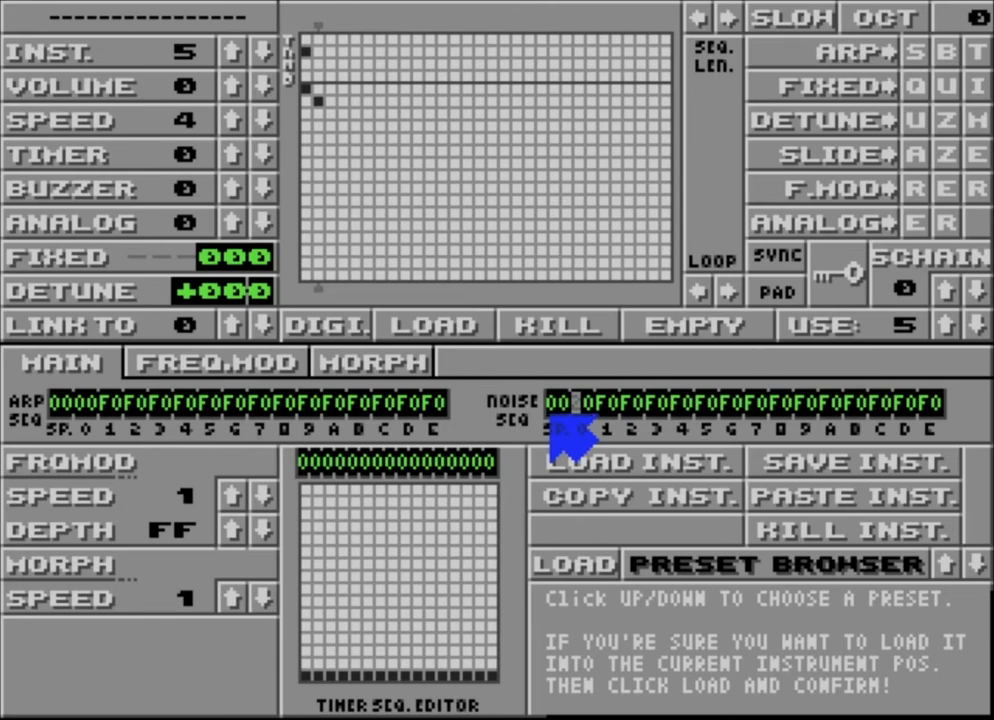
text(2)
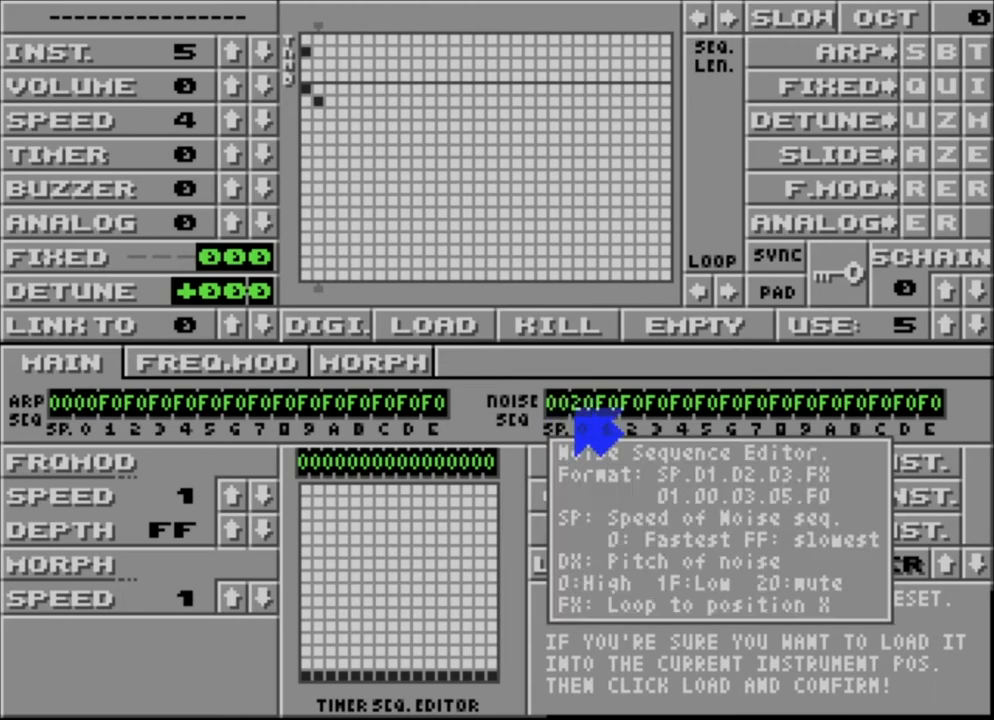
Overwrite the noise sequence's first pitch 20 with 00 so it reads 0000.
mouse_move(586, 428)
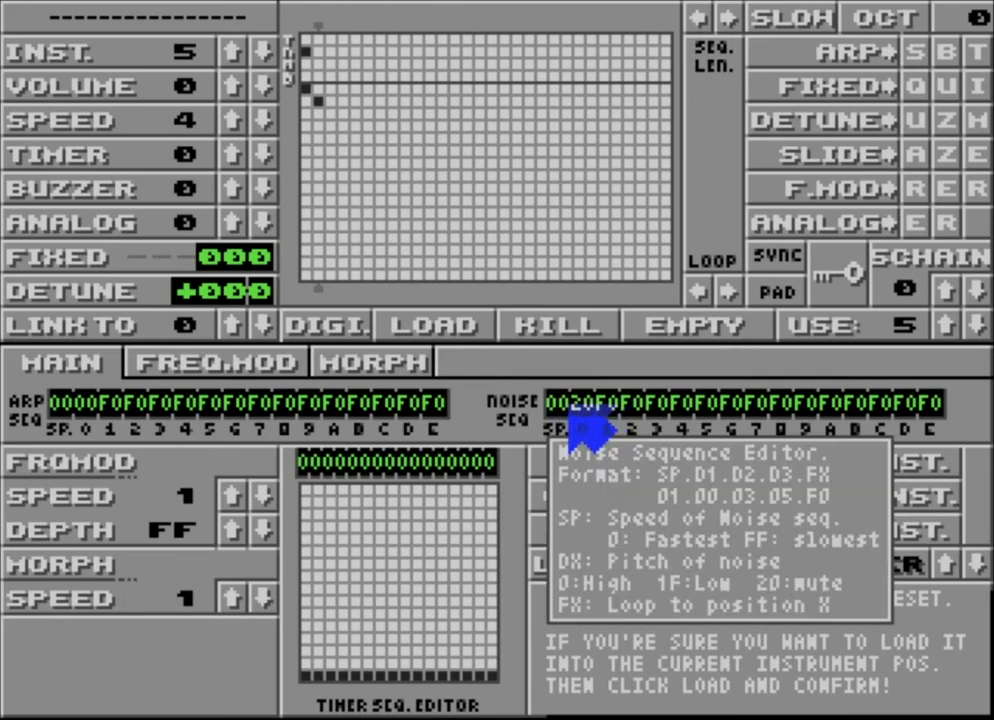
click(569, 407)
key(Right)
key(Right)
key(Return)
mouse_move(604, 416)
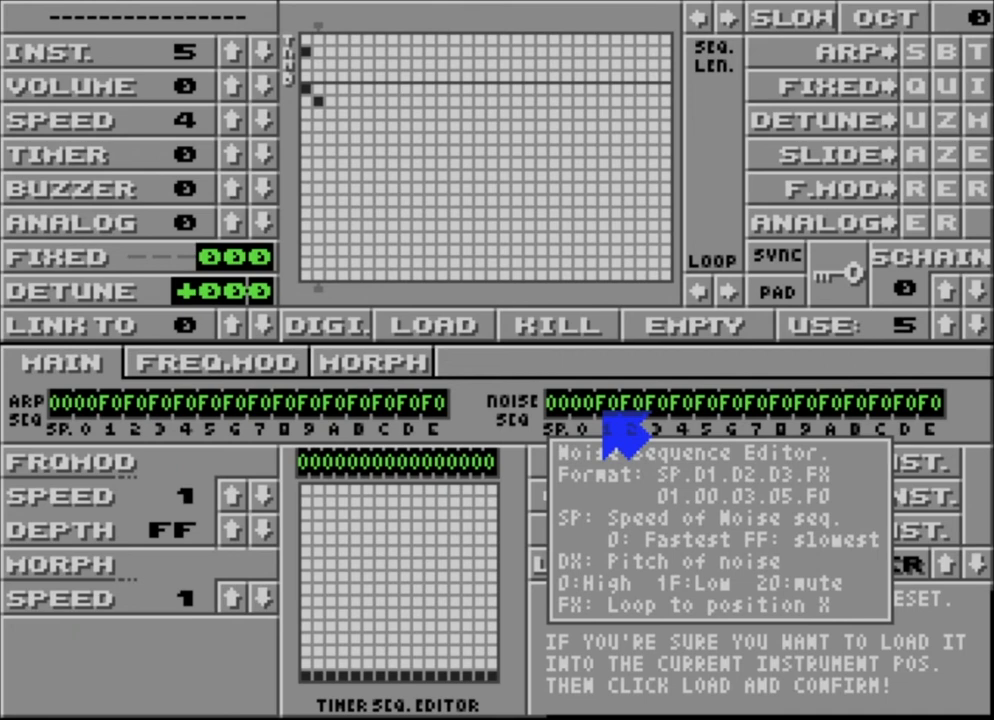
click(604, 414)
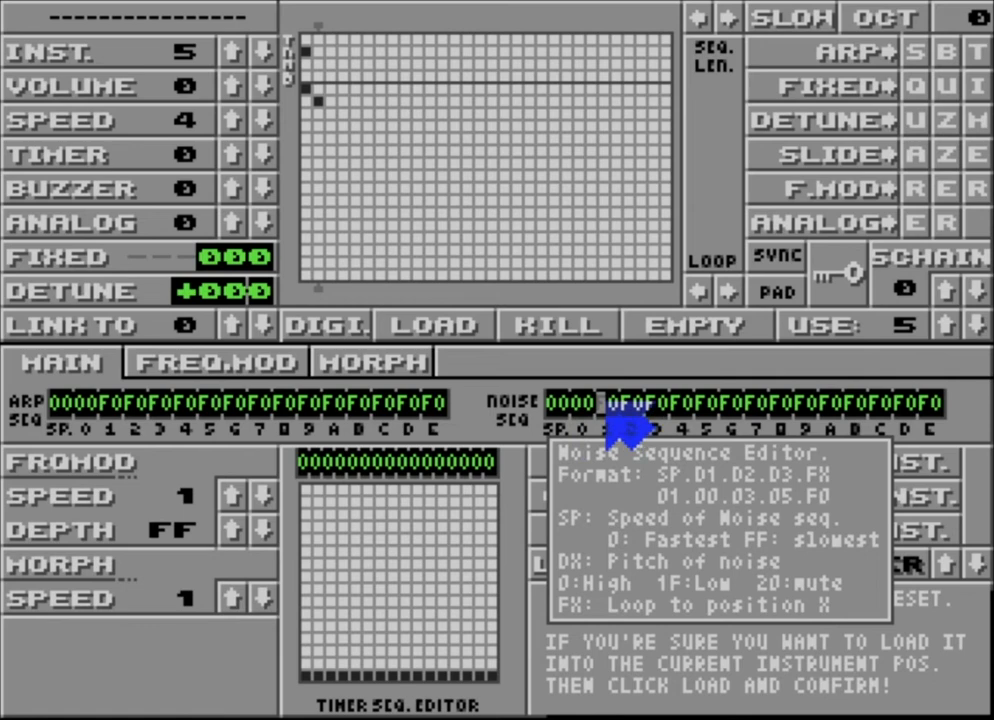
Select the following 0F entry after the 0000 noise sequence start.
click(610, 412)
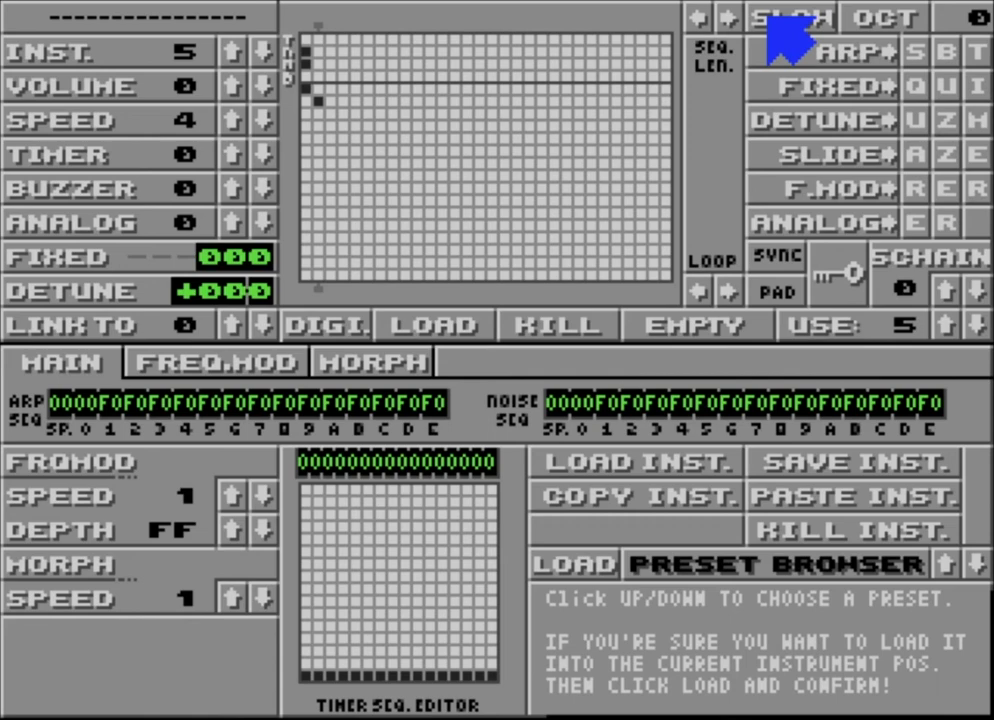
key(Escape)
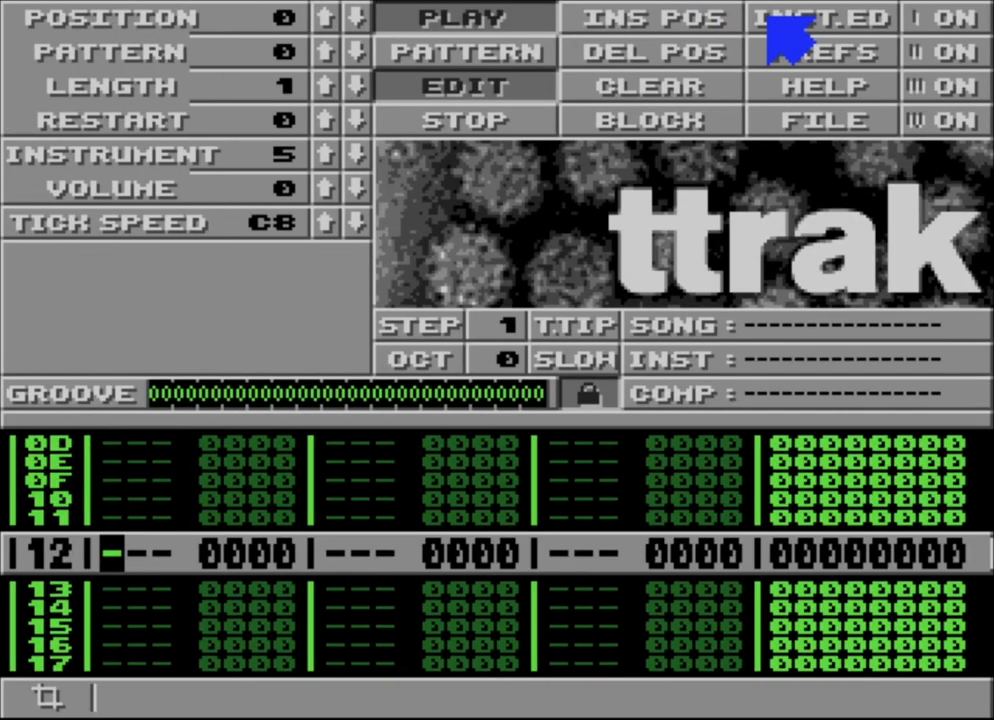
key(space)
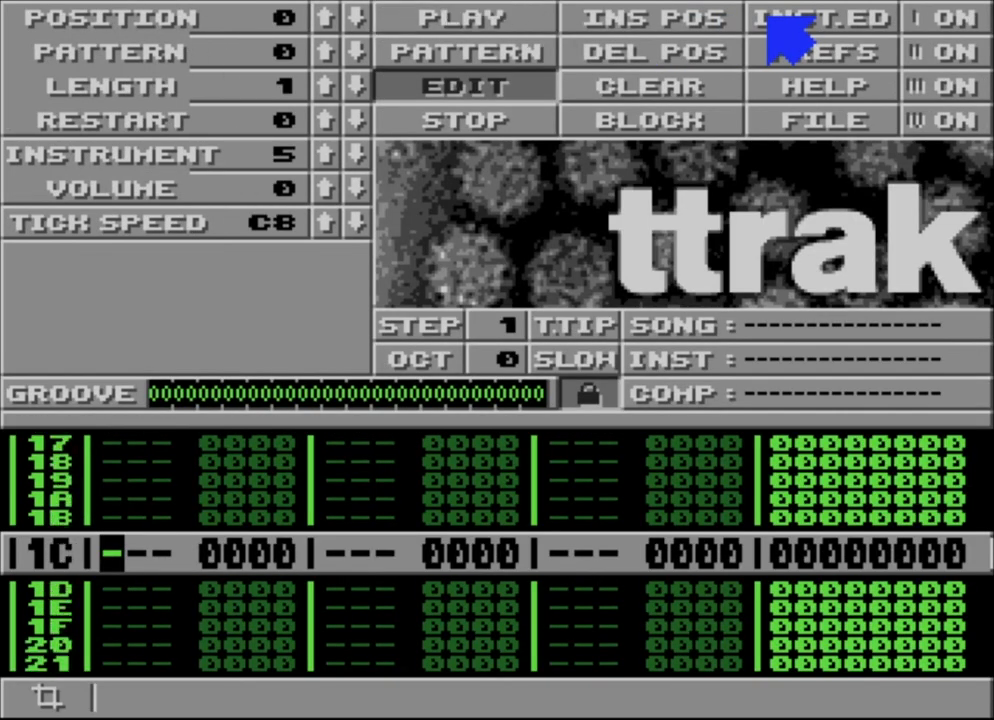
click(772, 20)
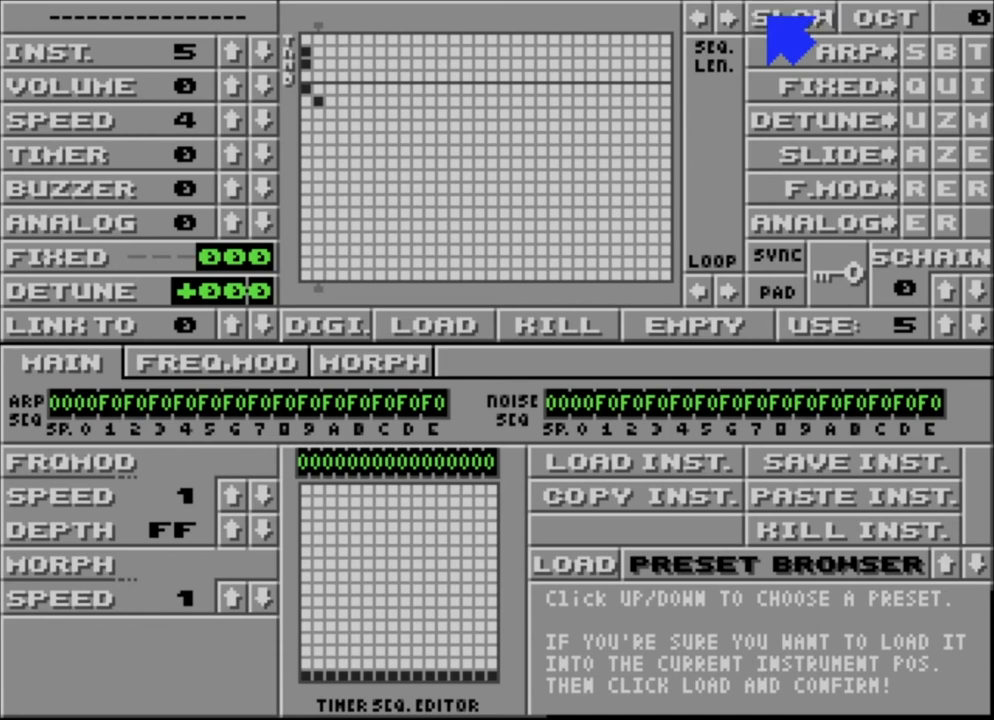
Turn on SLOW mode at the top of the instrument editor.
click(790, 20)
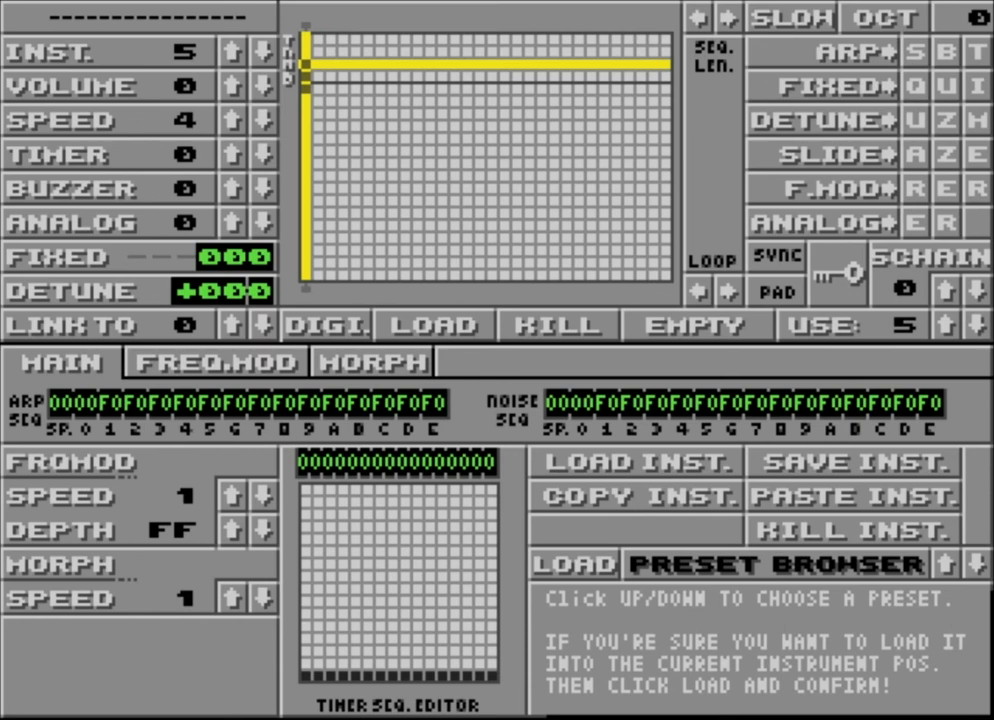
Step the buzzer envelope value up from 0 through 2 and 8 to A.
click(236, 188)
click(236, 188)
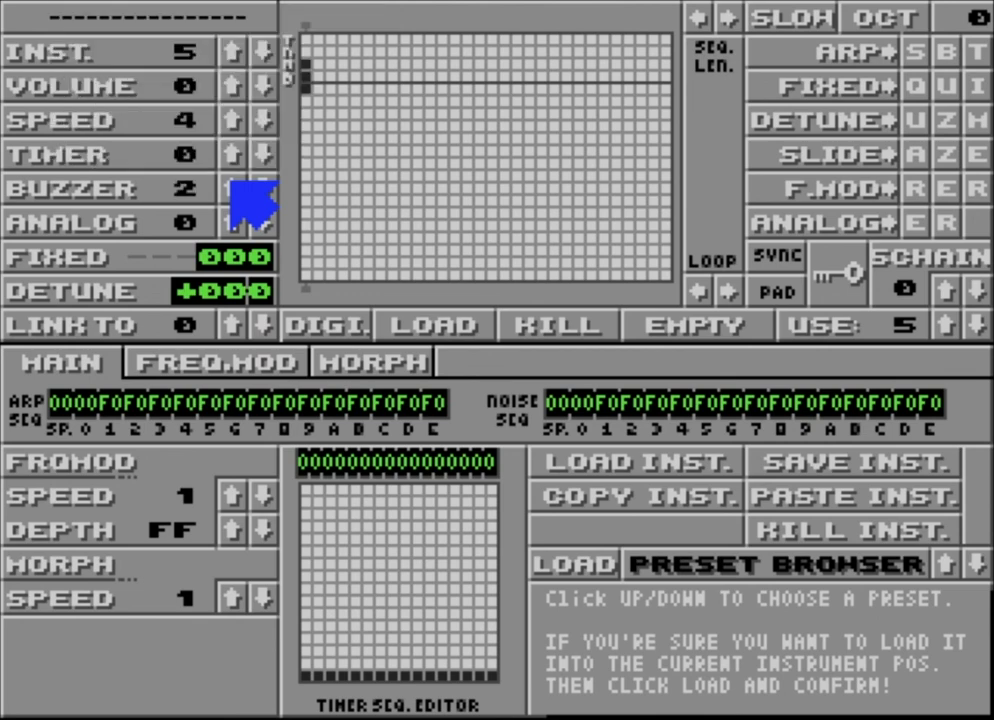
click(236, 188)
click(236, 188)
click(236, 188)
click(236, 188)
click(236, 188)
click(236, 188)
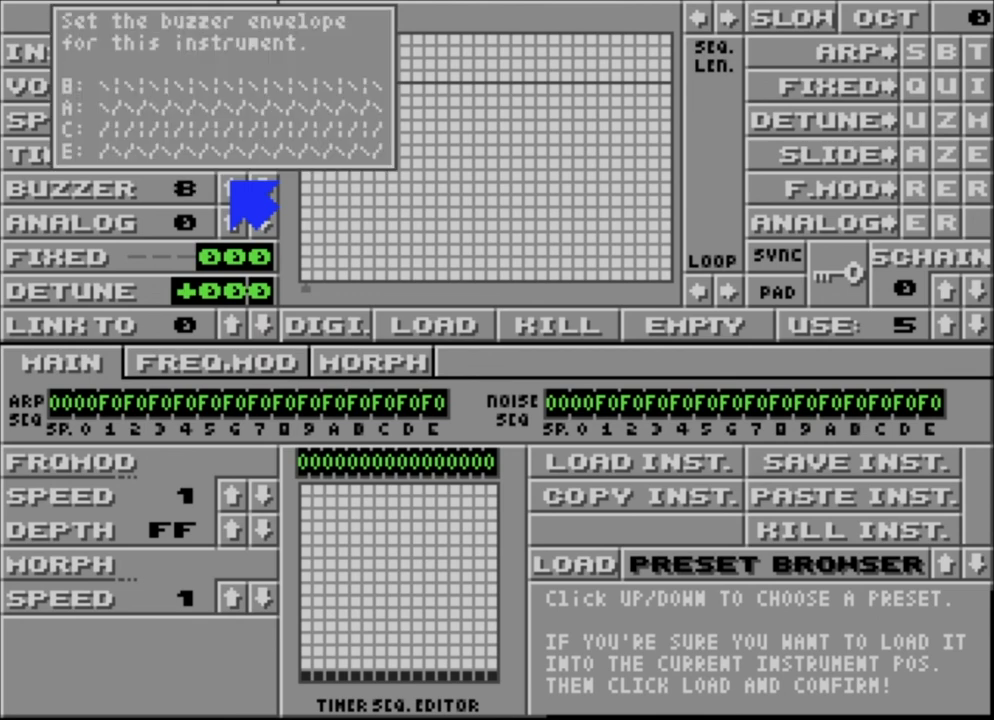
click(236, 188)
click(236, 188)
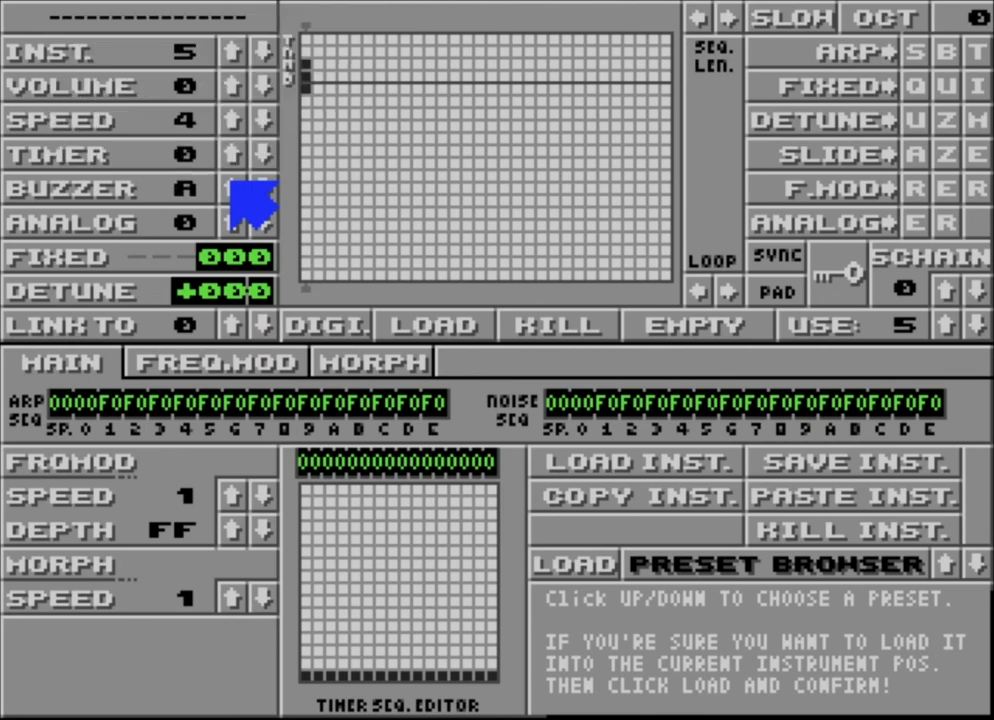